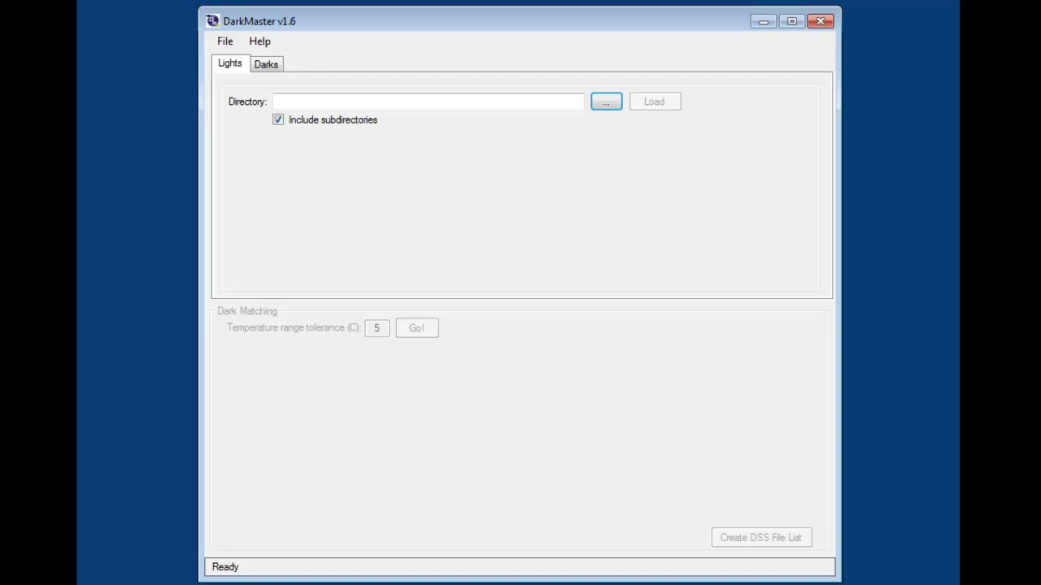
Load the light frames from G:\Astronomy\Images\IC405 - Flaming Star Nebula\20111201\LIGHTS.
{"action": "left_click", "coordinate": [604, 104]}
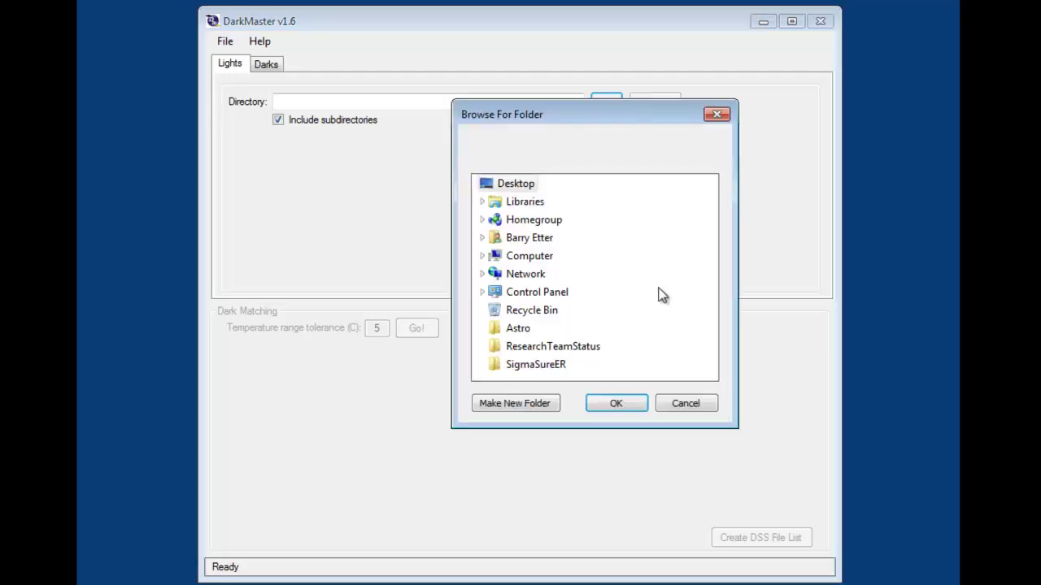
{"action": "left_click", "coordinate": [480, 256]}
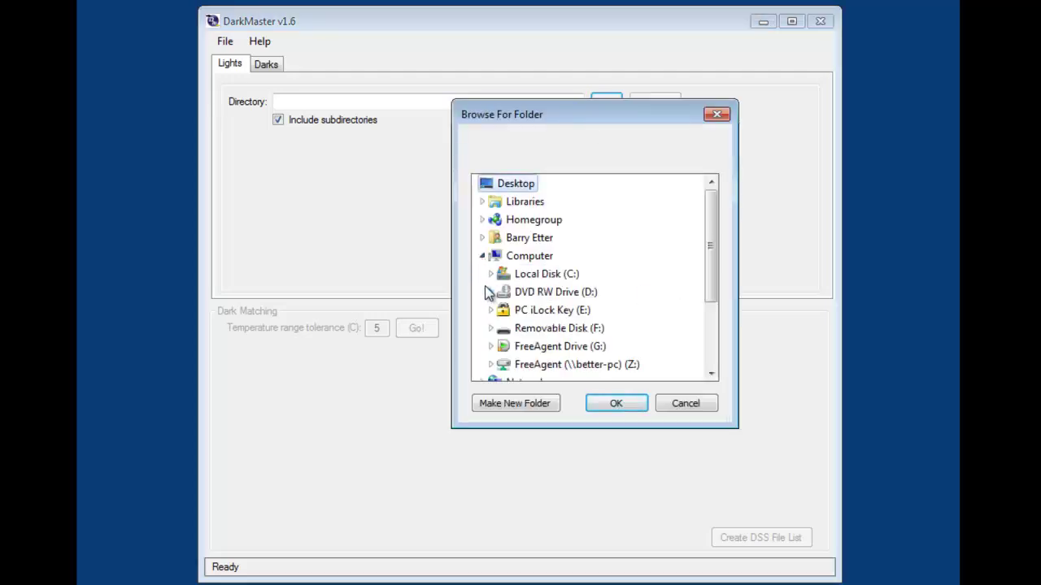
{"action": "left_click", "coordinate": [491, 347]}
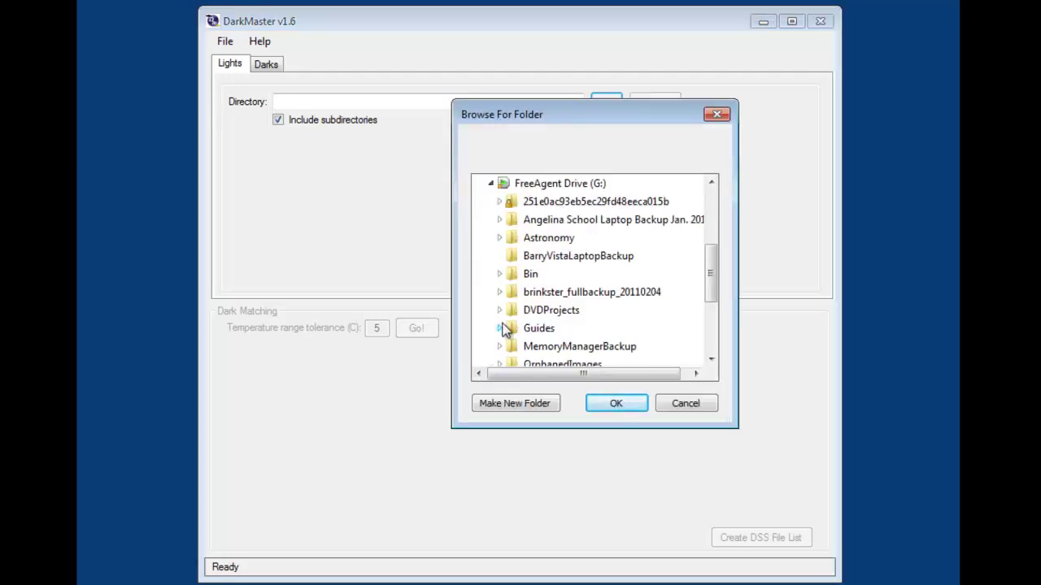
{"action": "left_click", "coordinate": [499, 238]}
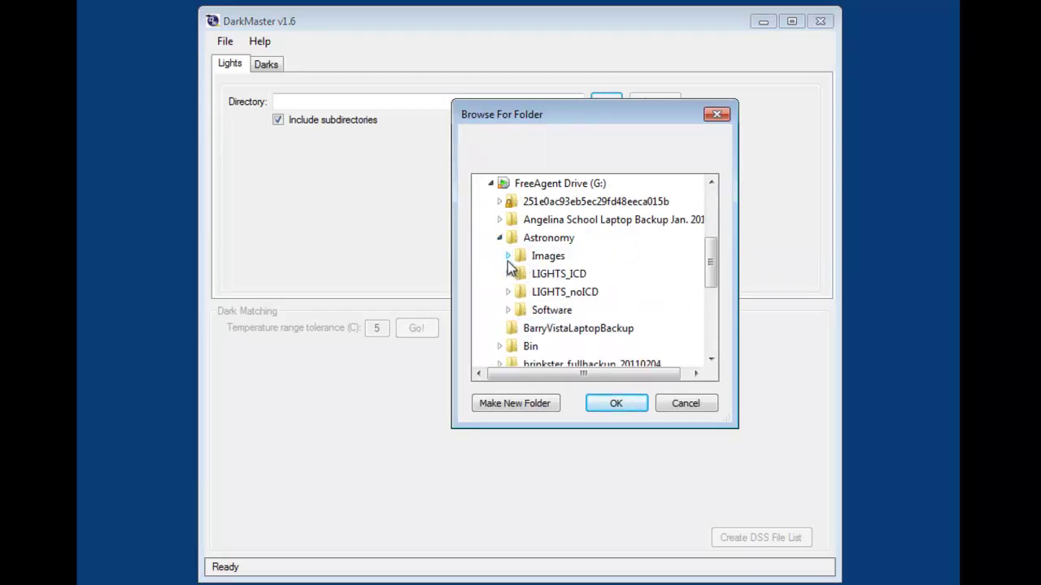
{"action": "left_click", "coordinate": [508, 255]}
{"action": "left_click", "coordinate": [516, 328]}
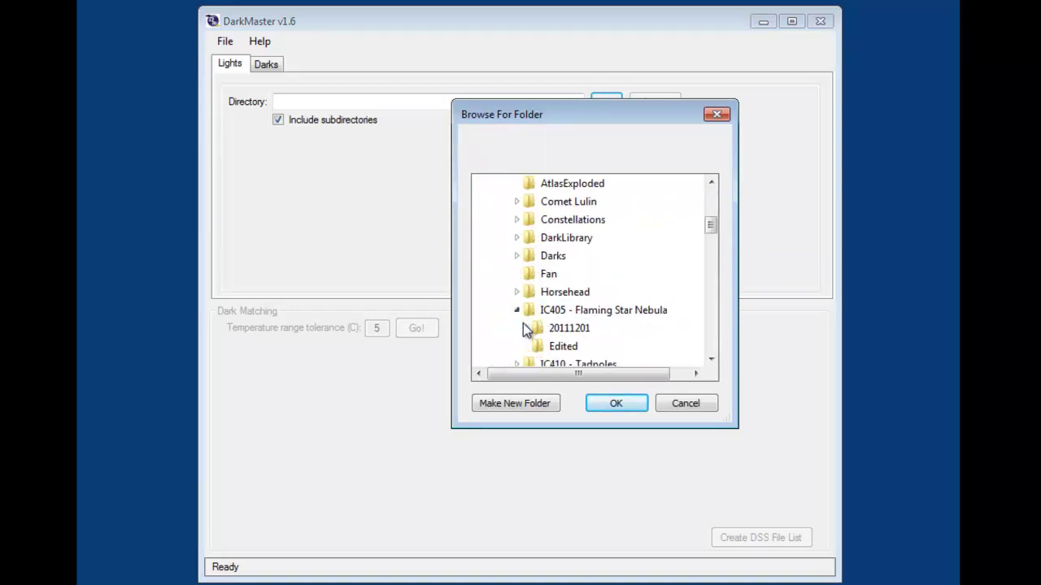
{"action": "left_click", "coordinate": [525, 327]}
{"action": "left_click", "coordinate": [566, 333]}
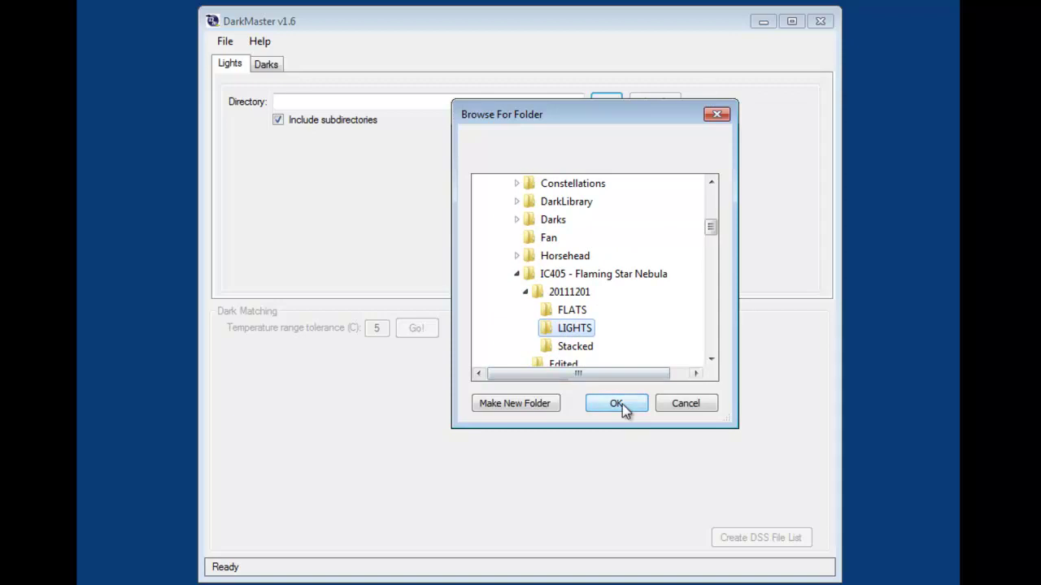
{"action": "left_click", "coordinate": [618, 404]}
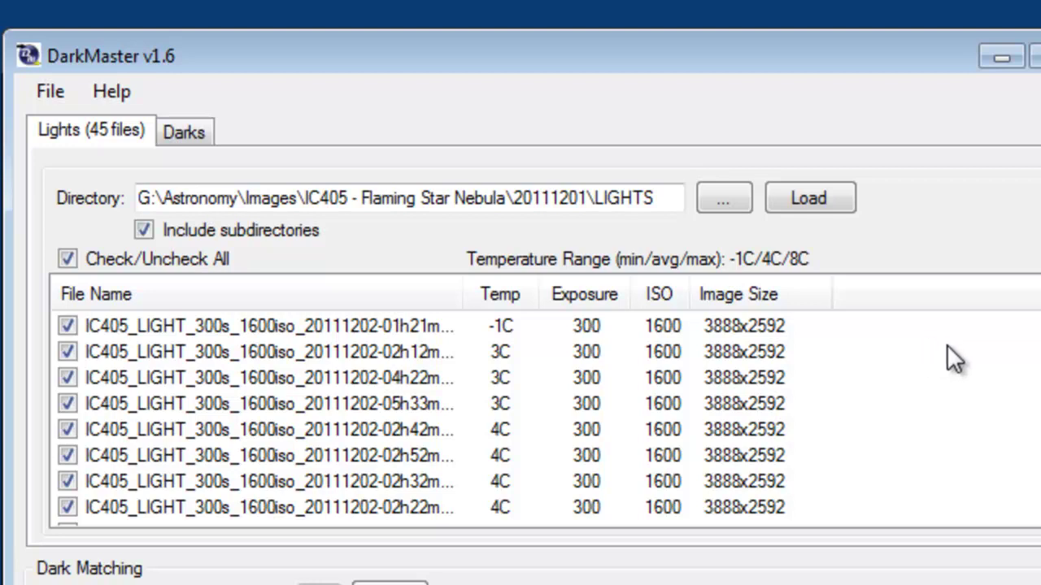
Load the dark frames from G:\Astronomy\Images\DarkLibrary, with subdirectories included.
{"action": "left_click", "coordinate": [186, 133]}
{"action": "left_click", "coordinate": [722, 197]}
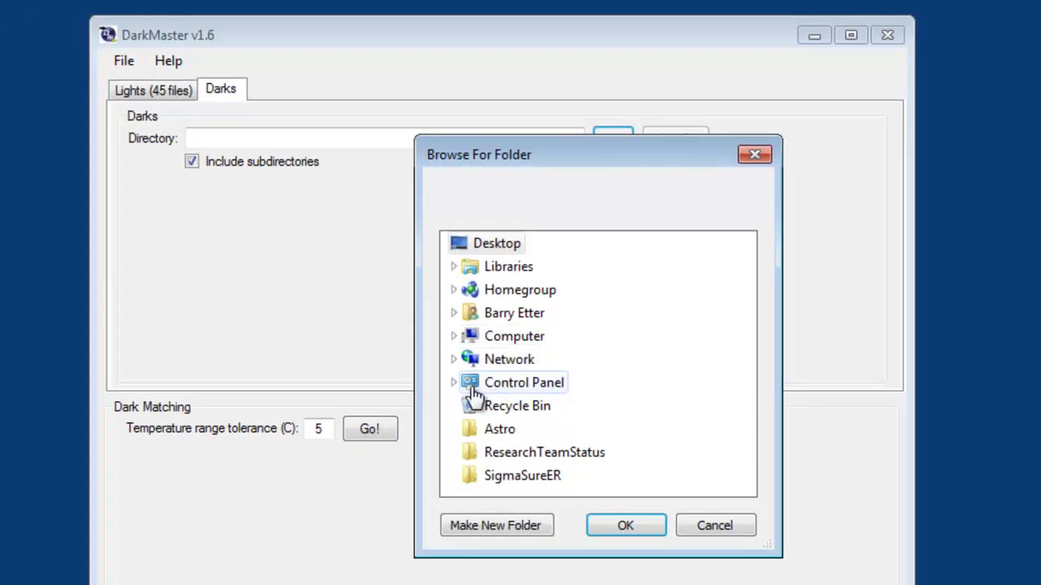
{"action": "left_click", "coordinate": [453, 336]}
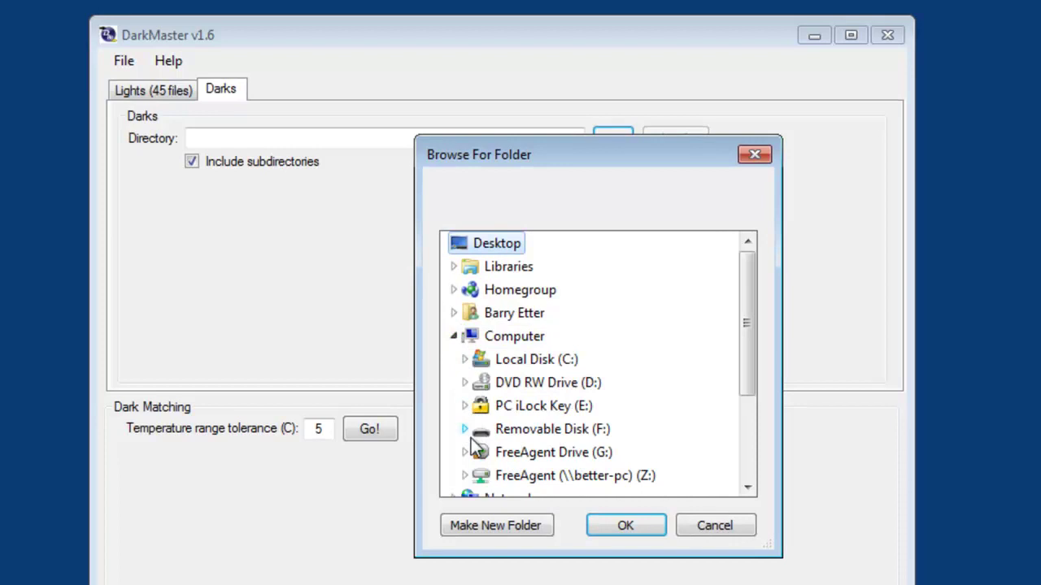
{"action": "left_click", "coordinate": [465, 452]}
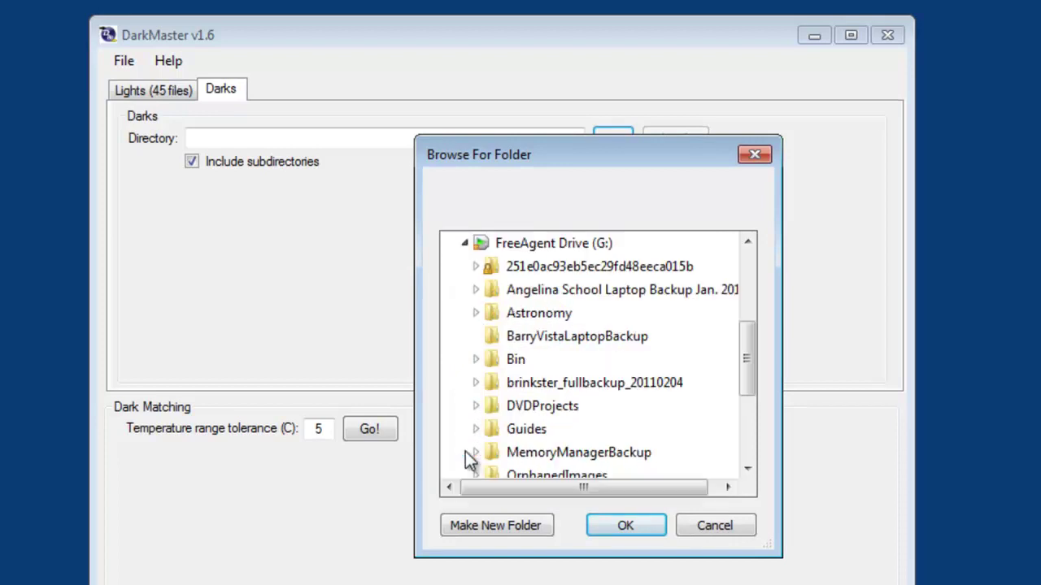
{"action": "left_click", "coordinate": [475, 313]}
{"action": "left_click", "coordinate": [487, 336]}
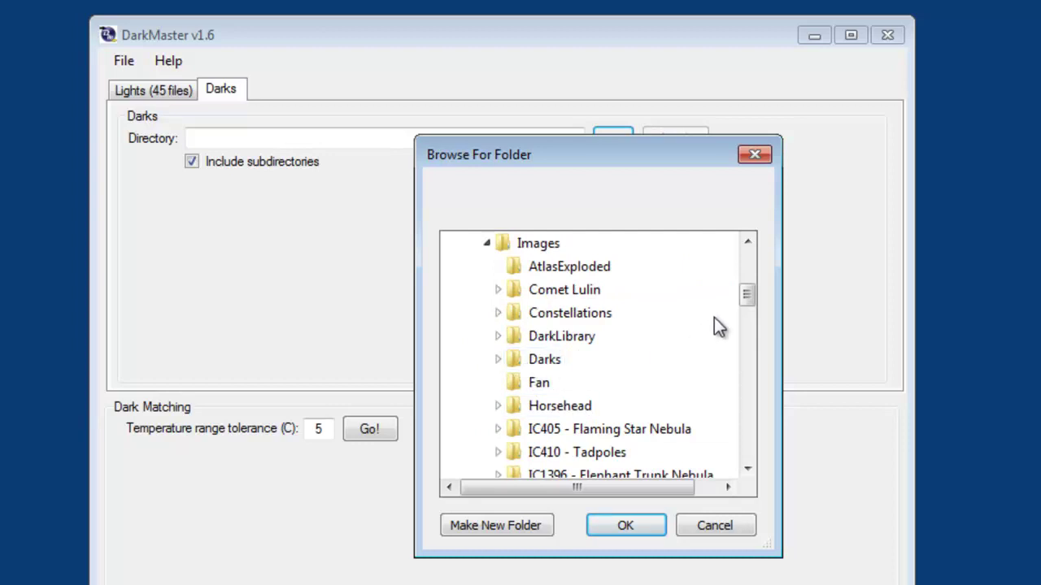
{"action": "left_click", "coordinate": [561, 336]}
{"action": "left_click", "coordinate": [626, 526]}
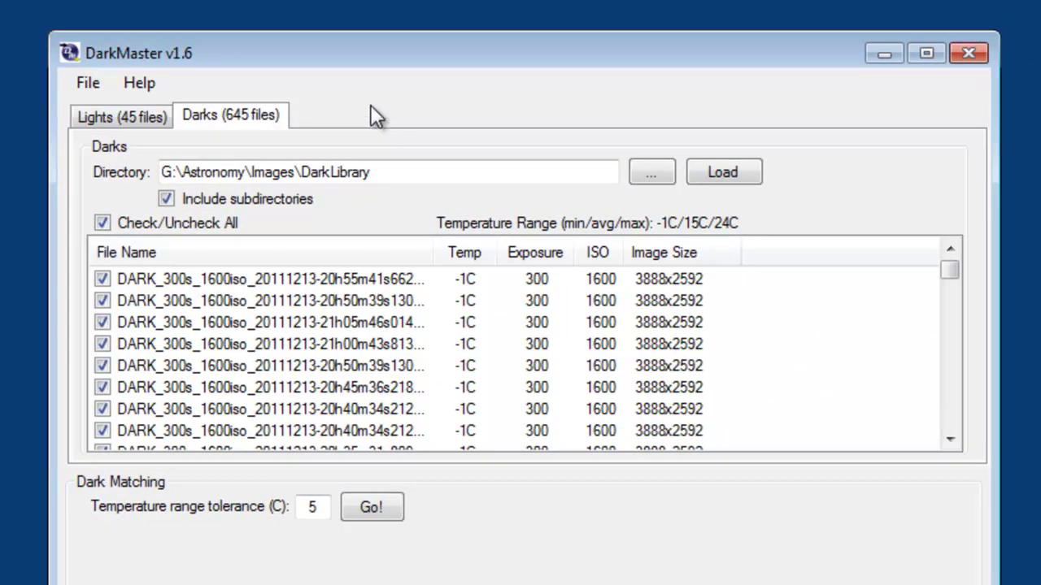
Exclude the first four files in the light frame list from matching.
{"action": "left_click", "coordinate": [163, 120]}
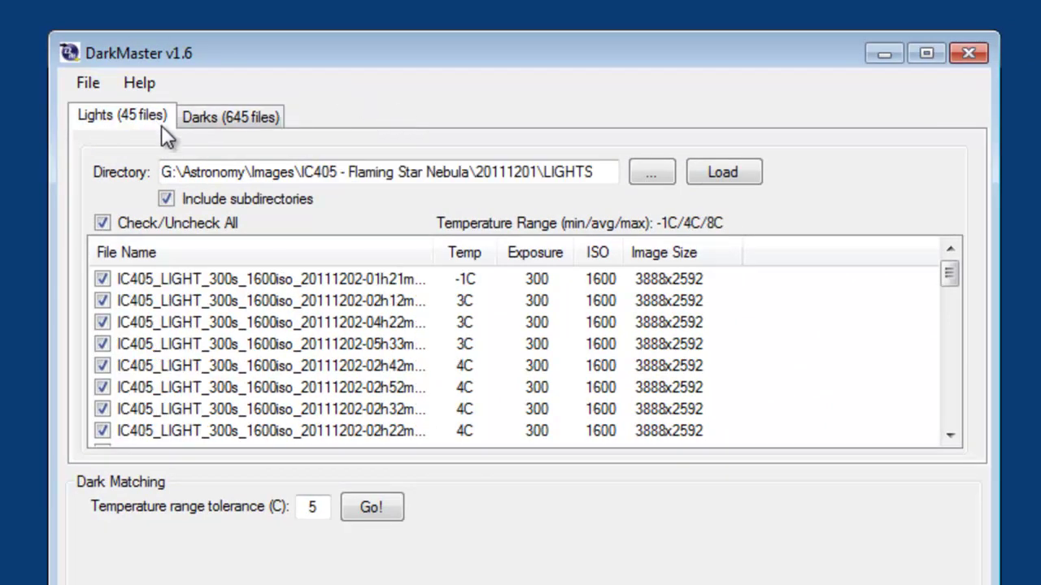
{"action": "left_click", "coordinate": [102, 279]}
{"action": "left_click", "coordinate": [103, 302]}
{"action": "left_click", "coordinate": [102, 323]}
{"action": "left_click", "coordinate": [104, 342]}
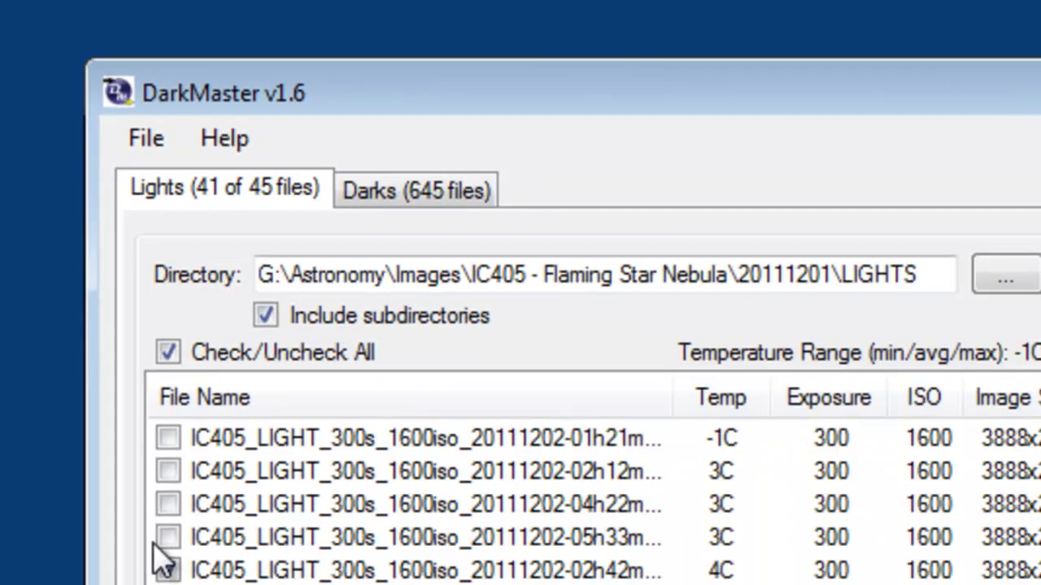
Include the four excluded light frames in the matching again.
{"action": "left_click", "coordinate": [109, 349]}
{"action": "left_click", "coordinate": [109, 328]}
{"action": "left_click", "coordinate": [109, 307]}
{"action": "left_click", "coordinate": [109, 285]}
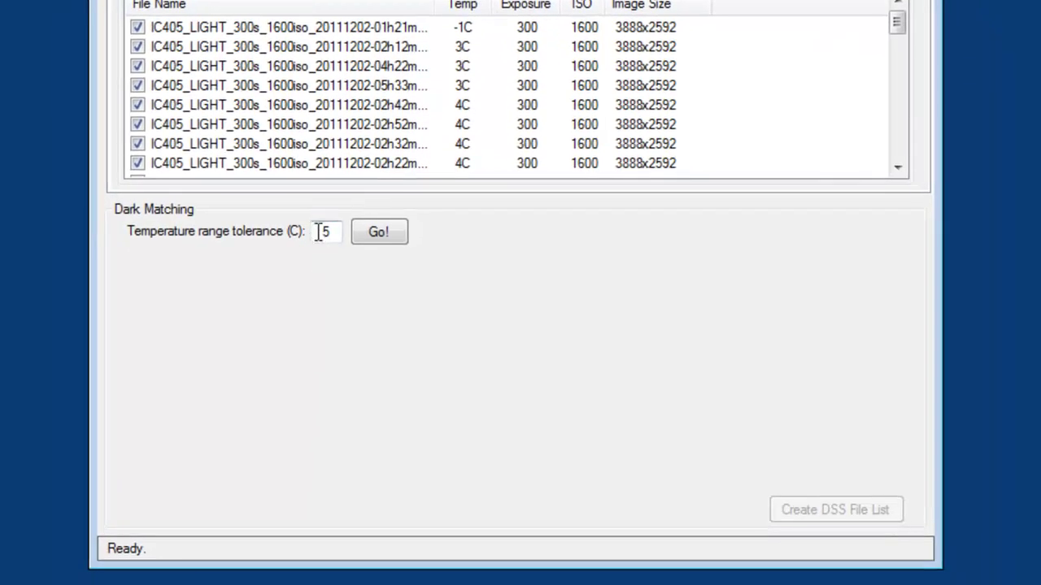
Match the darks to the lights with a 5 °C temperature tolerance and review the files in the first group.
{"action": "double_click", "coordinate": [321, 232]}
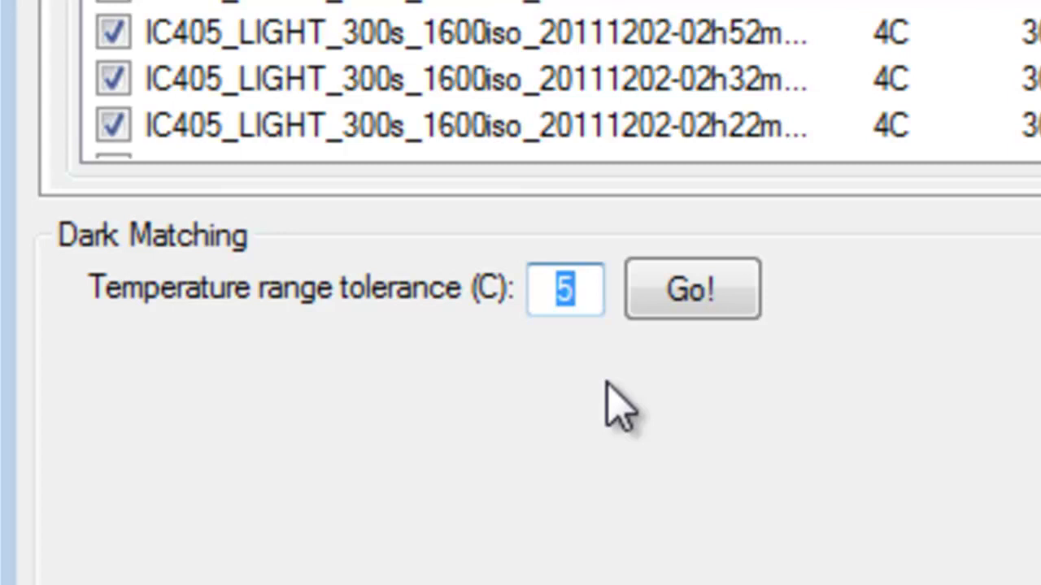
{"action": "left_click", "coordinate": [681, 288]}
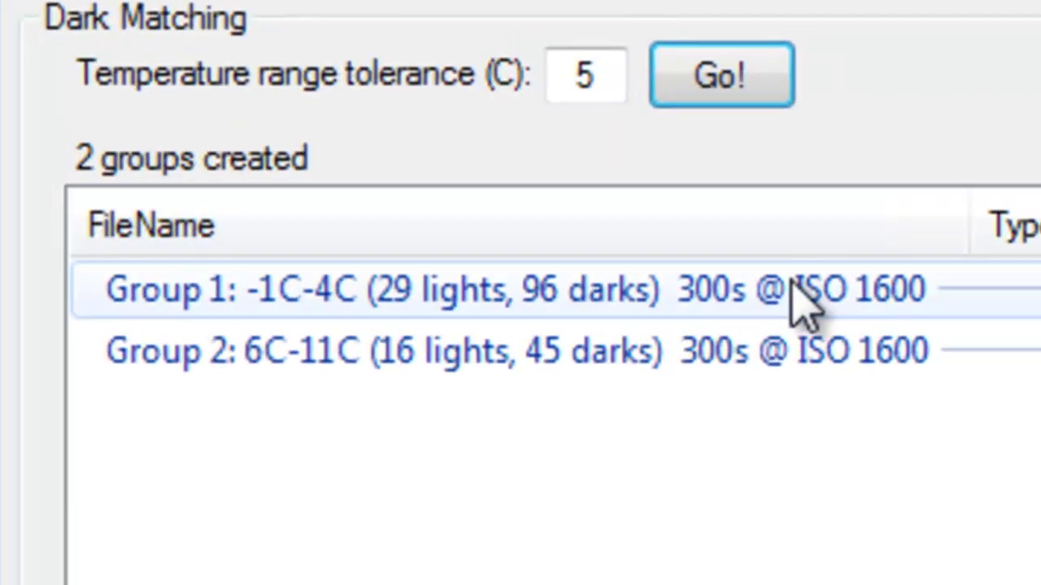
{"action": "left_click", "coordinate": [801, 301]}
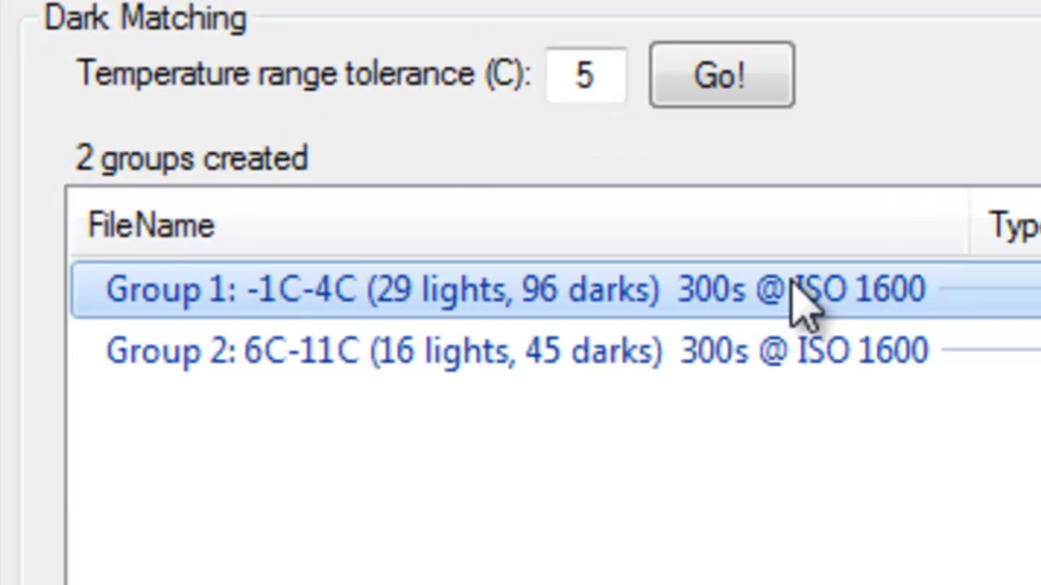
{"action": "left_click", "coordinate": [1033, 289]}
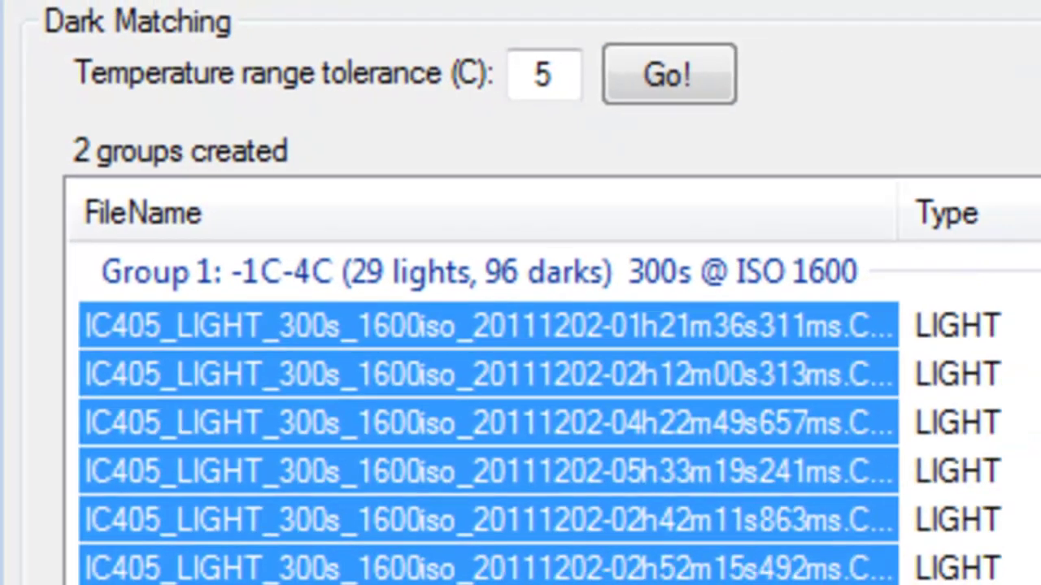
{"action": "scroll", "coordinate": [520, 455], "scroll_direction": "down", "scroll_amount": 5}
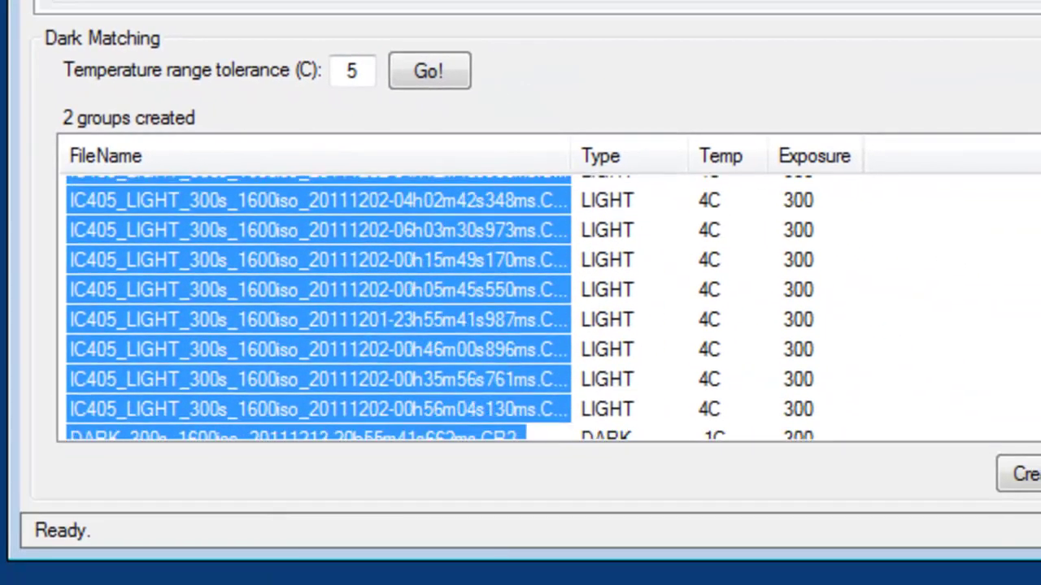
{"action": "scroll", "coordinate": [317, 309], "scroll_direction": "down", "scroll_amount": 2}
{"action": "scroll", "coordinate": [317, 309], "scroll_direction": "up", "scroll_amount": 8}
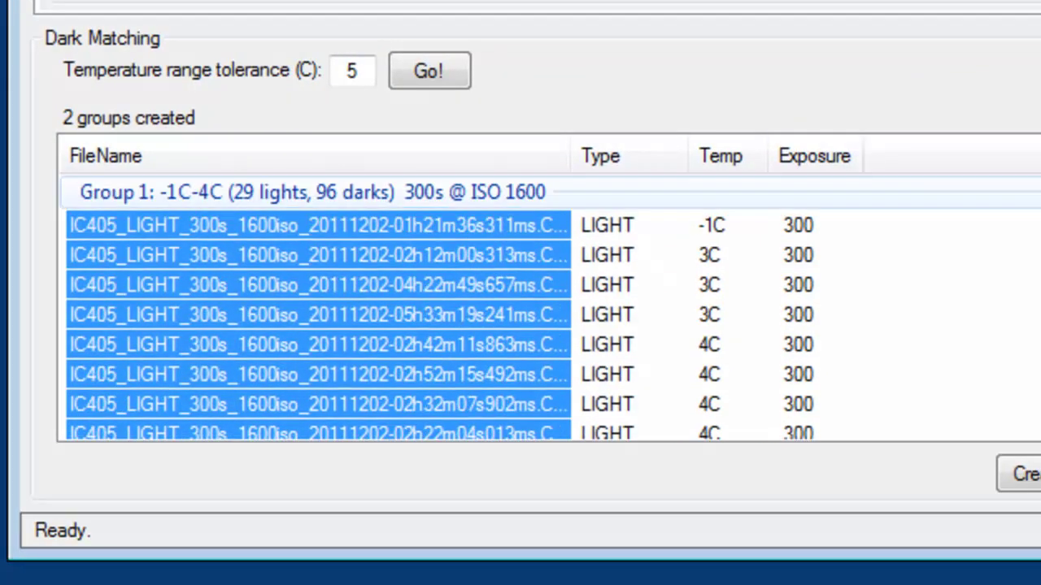
{"action": "left_click", "coordinate": [1032, 192]}
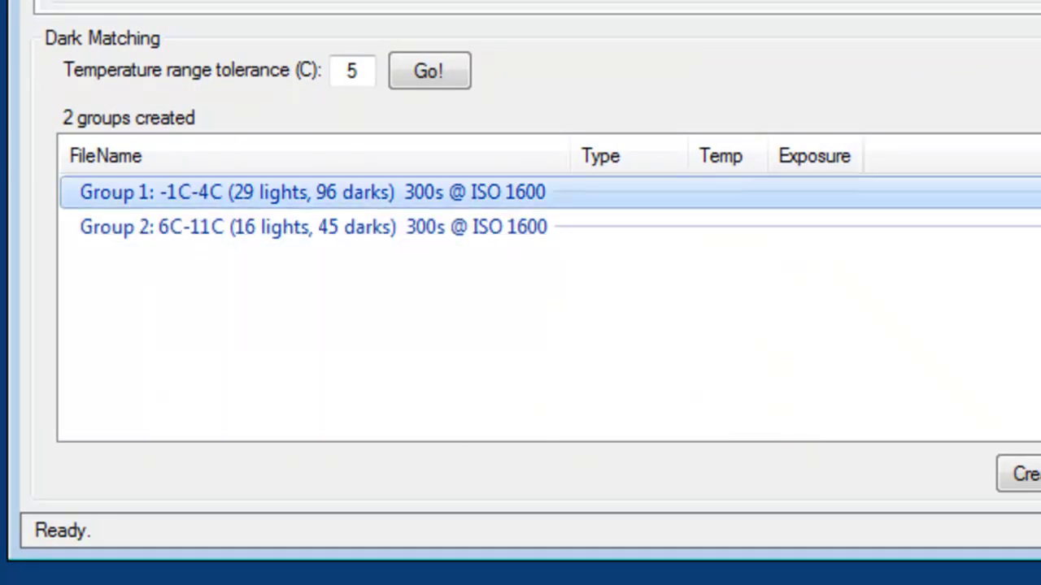
{"action": "left_click", "coordinate": [343, 226]}
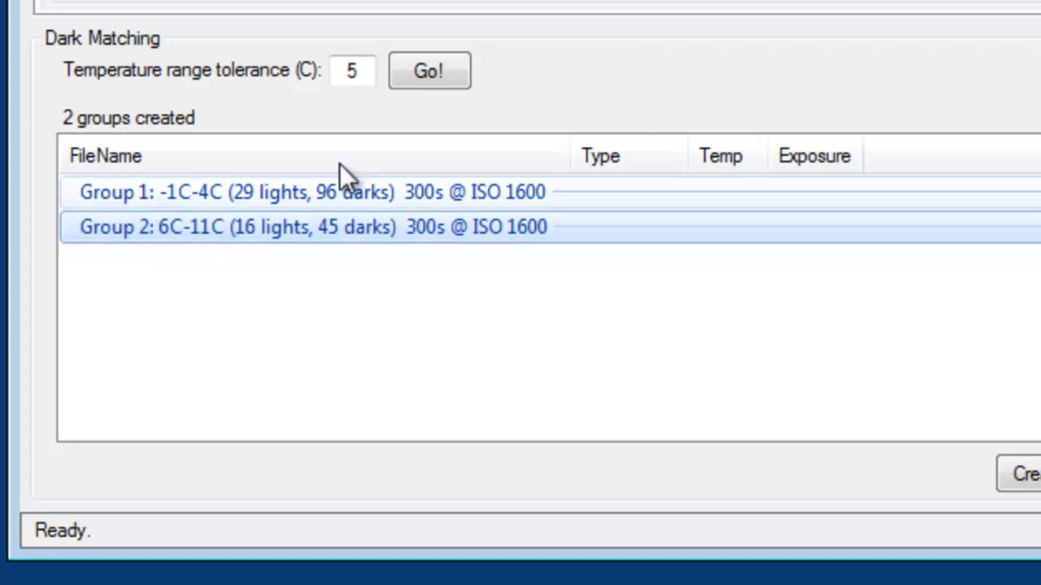
Set the temperature range tolerance to 2 °C and run the dark matching again.
{"action": "double_click", "coordinate": [353, 72]}
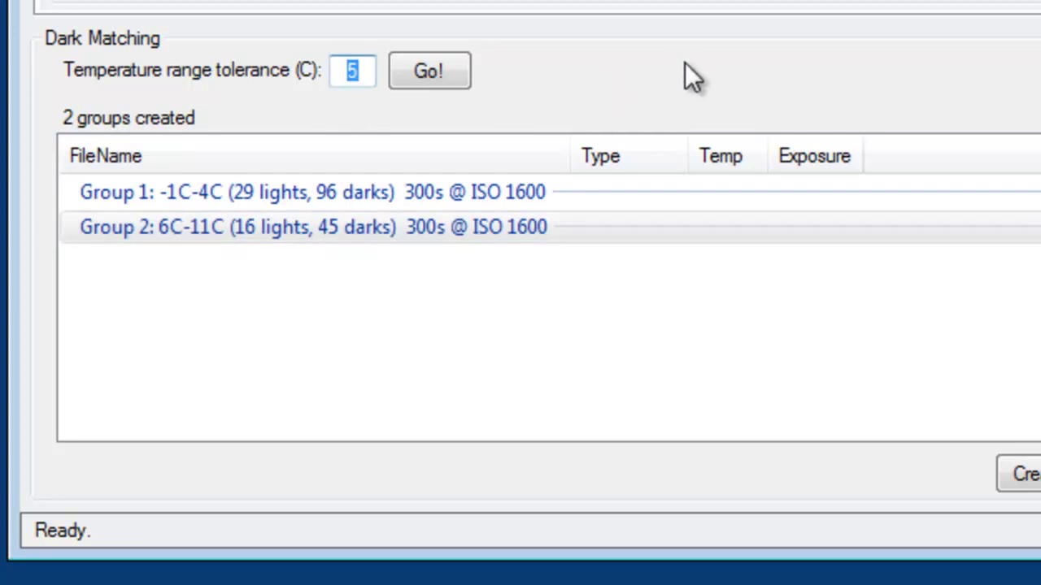
{"action": "type", "text": "2"}
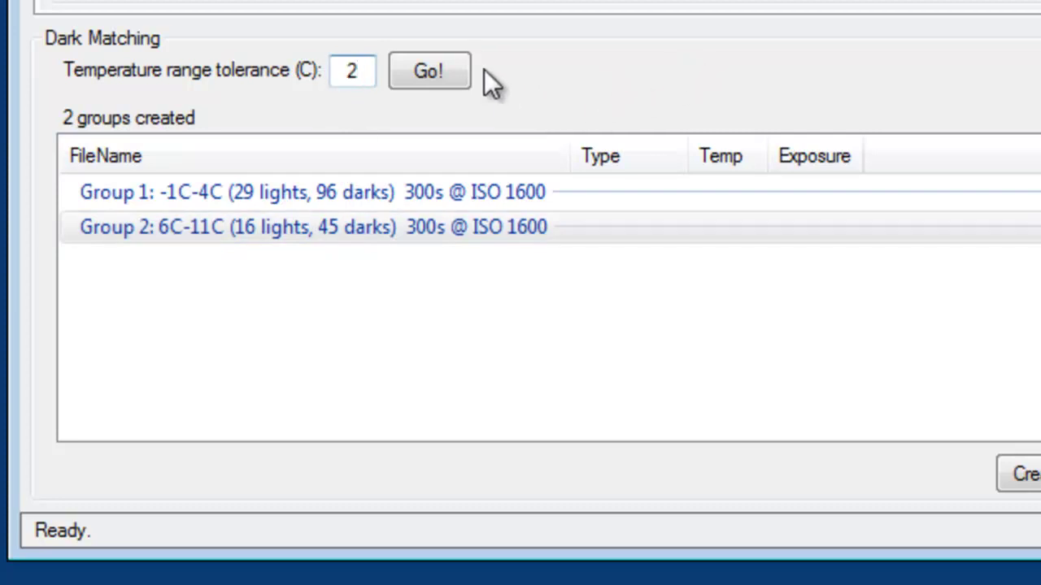
{"action": "left_click", "coordinate": [439, 72]}
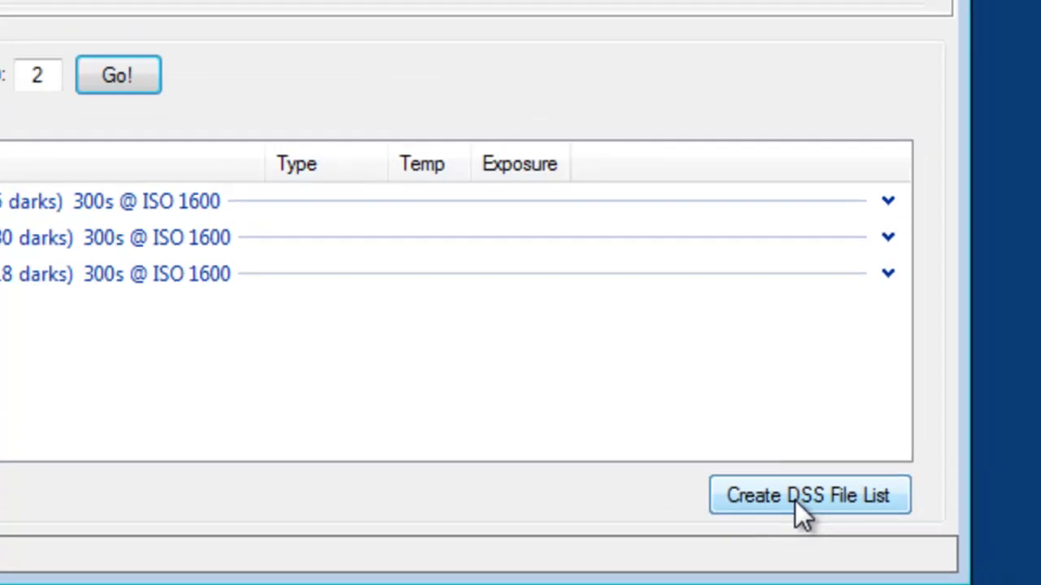
Create a DSS file list from the matched groups and save it on the Desktop as DSSListFromDarkMaster.txt.
{"action": "left_click", "coordinate": [805, 457]}
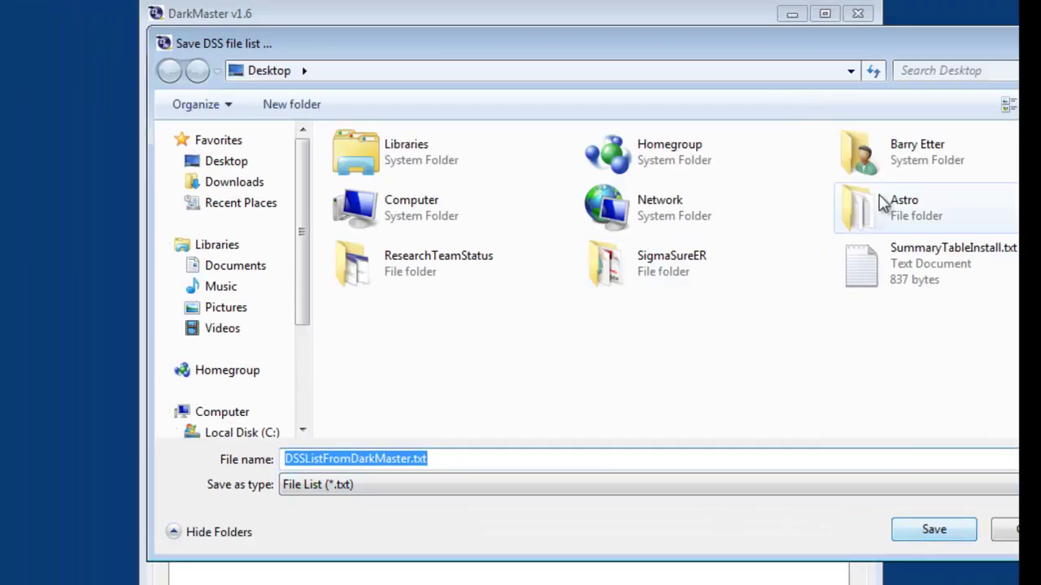
{"action": "left_click_drag", "start_coordinate": [889, 44], "coordinate": [738, 75]}
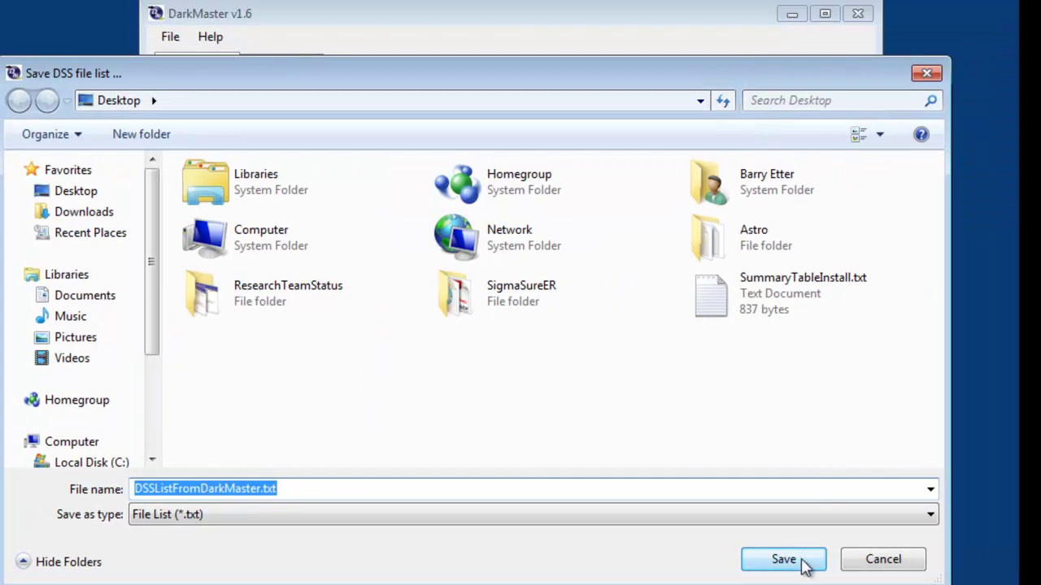
{"action": "left_click", "coordinate": [783, 560]}
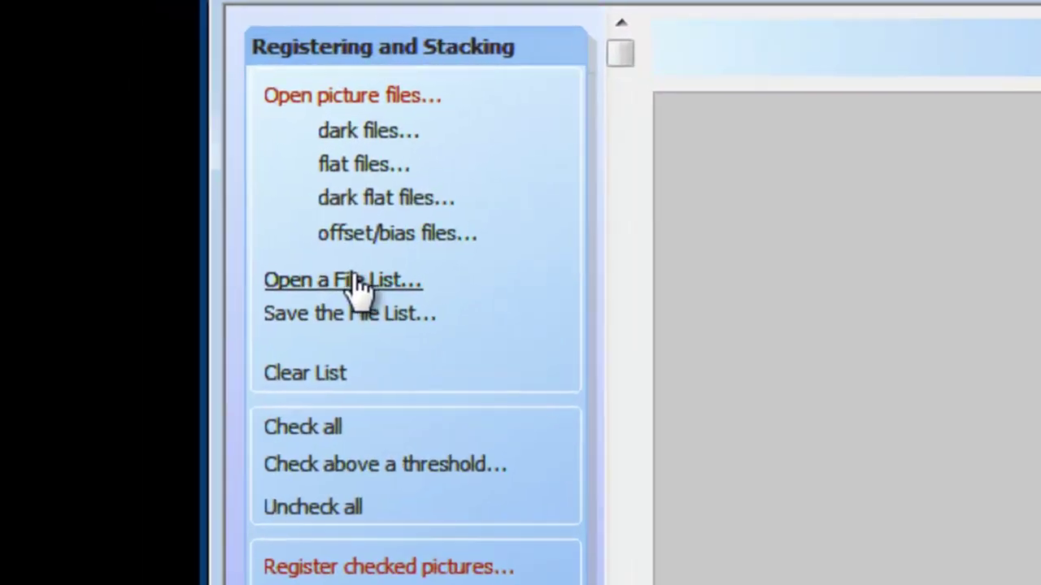
Switch to DeepSkyStacker and open the file list DSSListFromDarkMaster.txt from the Desktop.
{"action": "left_click", "coordinate": [195, 141]}
{"action": "left_click", "coordinate": [411, 455]}
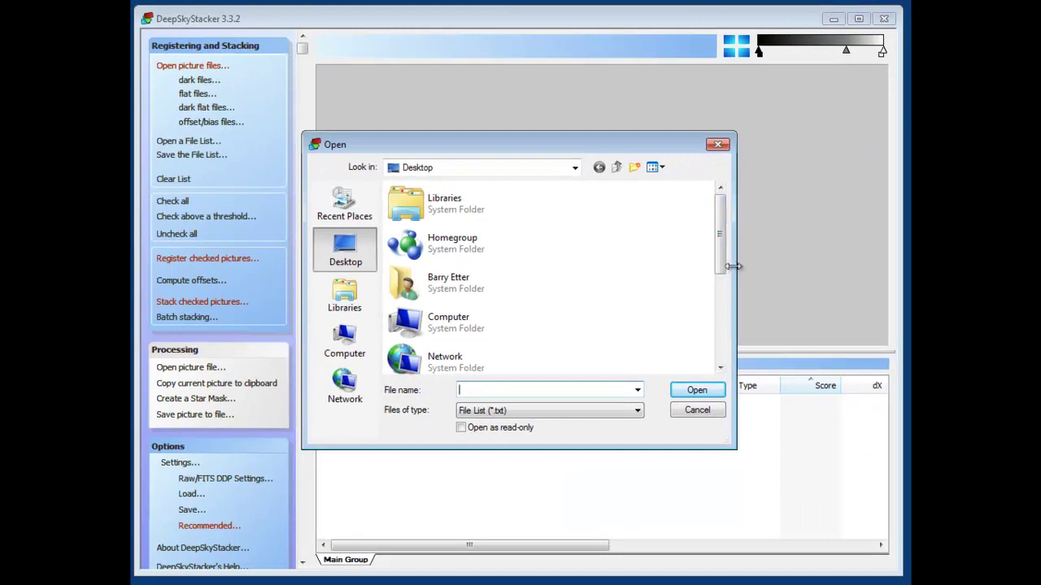
{"action": "left_click_drag", "start_coordinate": [722, 258], "coordinate": [725, 352]}
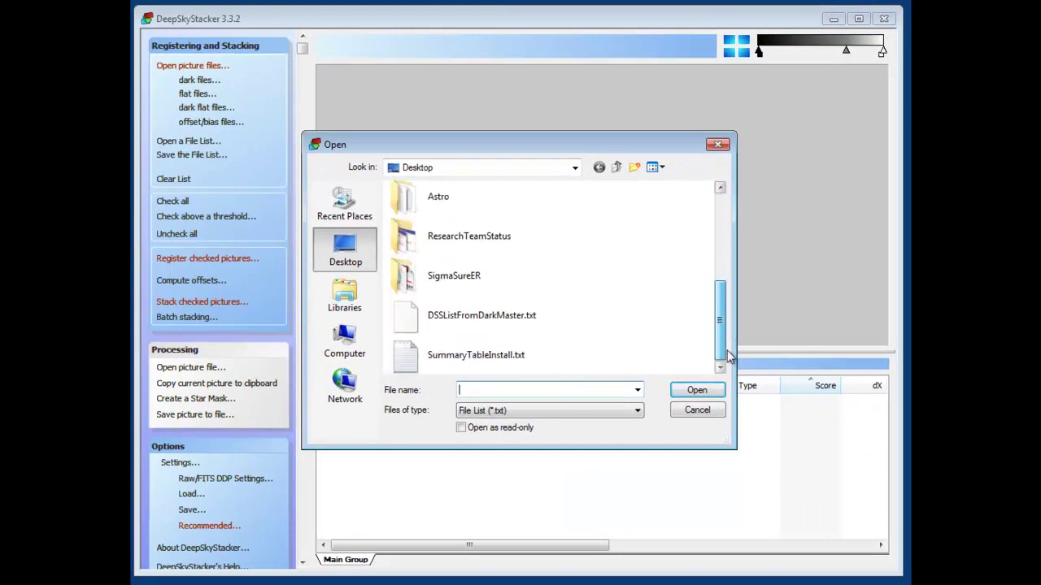
{"action": "left_click", "coordinate": [492, 312]}
{"action": "left_click", "coordinate": [691, 391]}
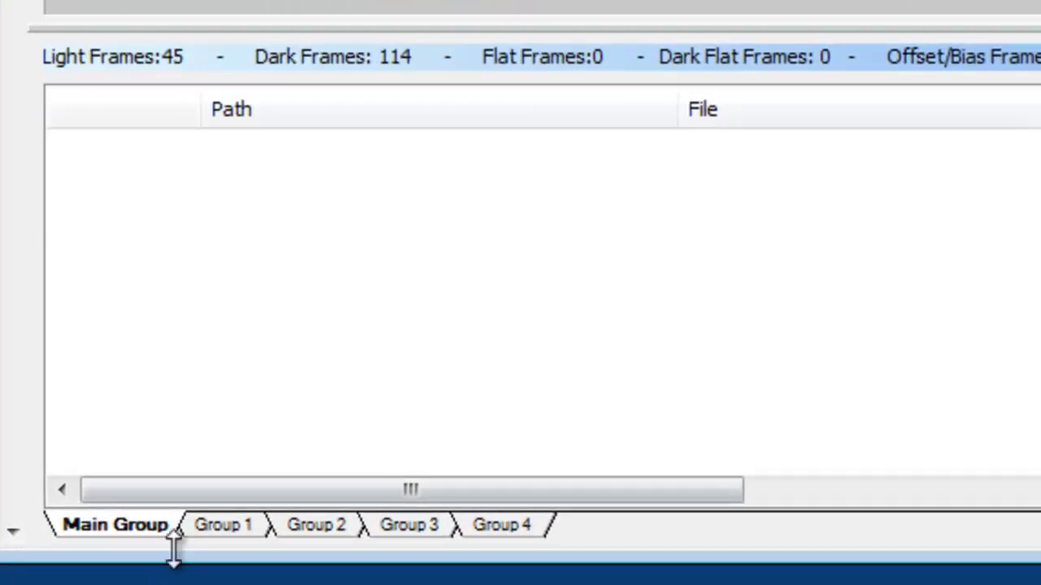
Examine which light and dark frames Groups 1 to 3 and the Main Group contain.
{"action": "left_click", "coordinate": [231, 525]}
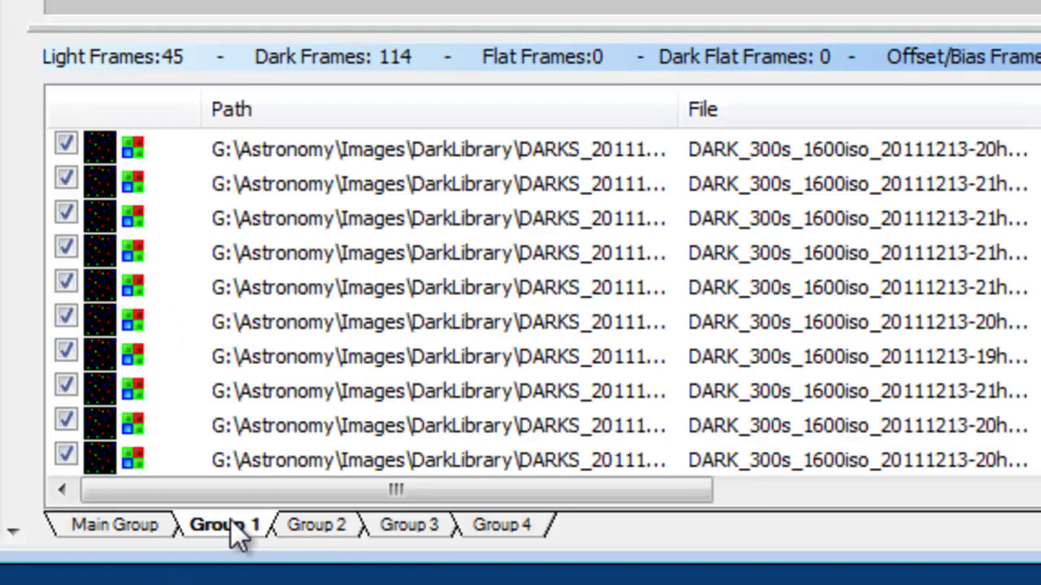
{"action": "left_click", "coordinate": [297, 524]}
{"action": "left_click", "coordinate": [405, 524]}
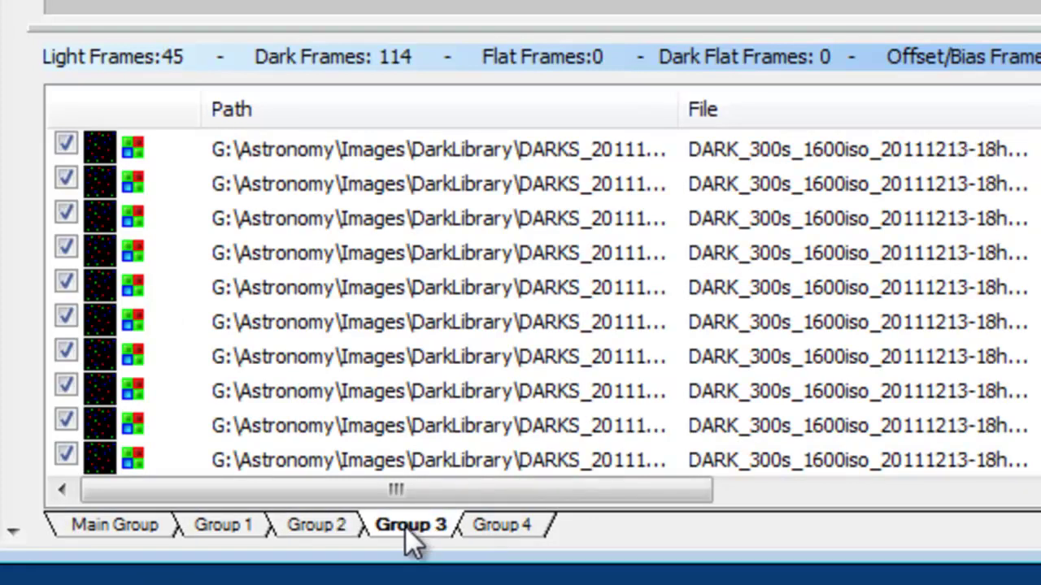
{"action": "left_click", "coordinate": [315, 527]}
{"action": "left_click", "coordinate": [233, 526]}
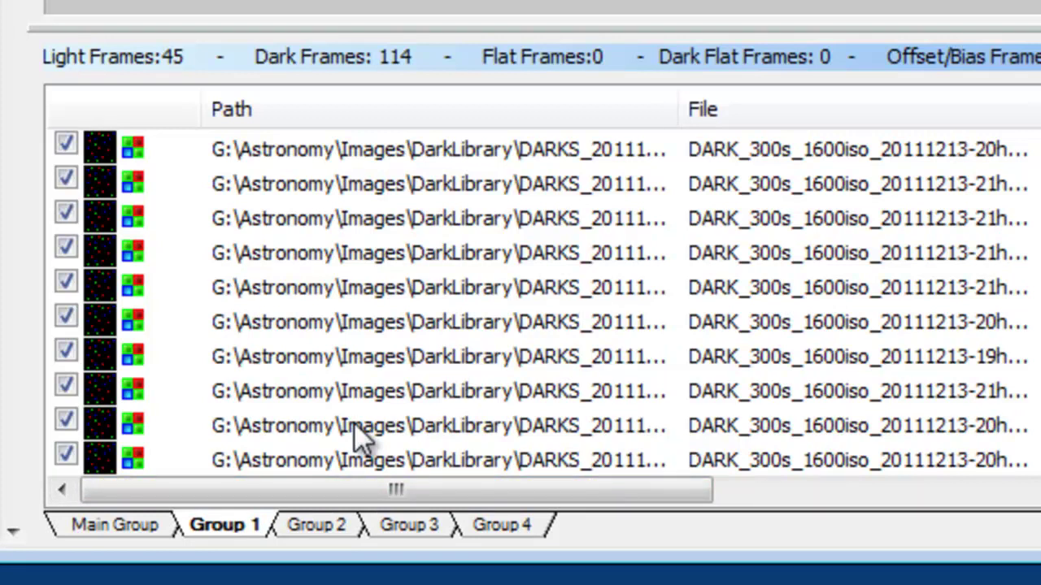
{"action": "left_click", "coordinate": [333, 527]}
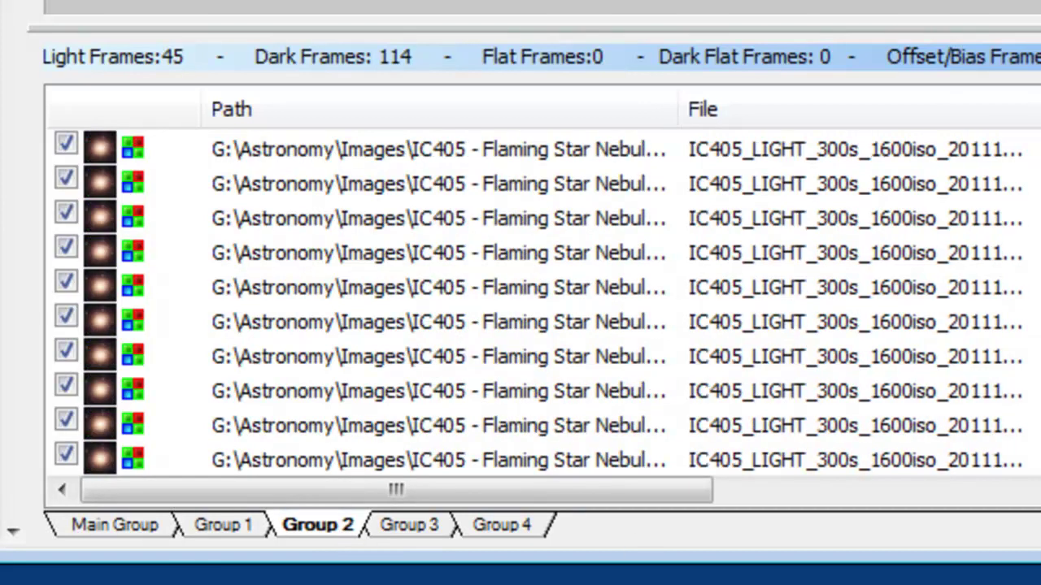
{"action": "left_click", "coordinate": [156, 526]}
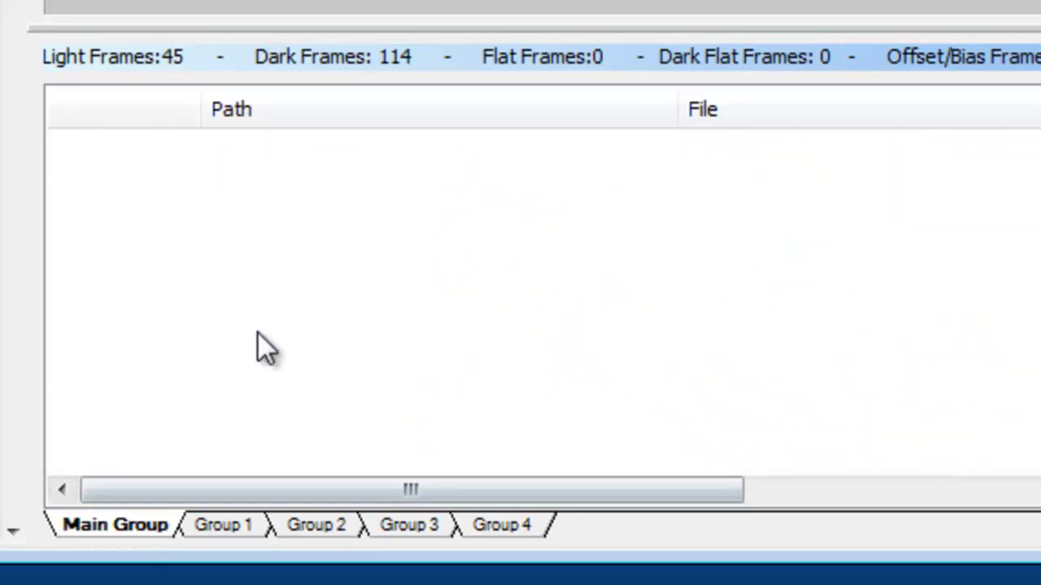